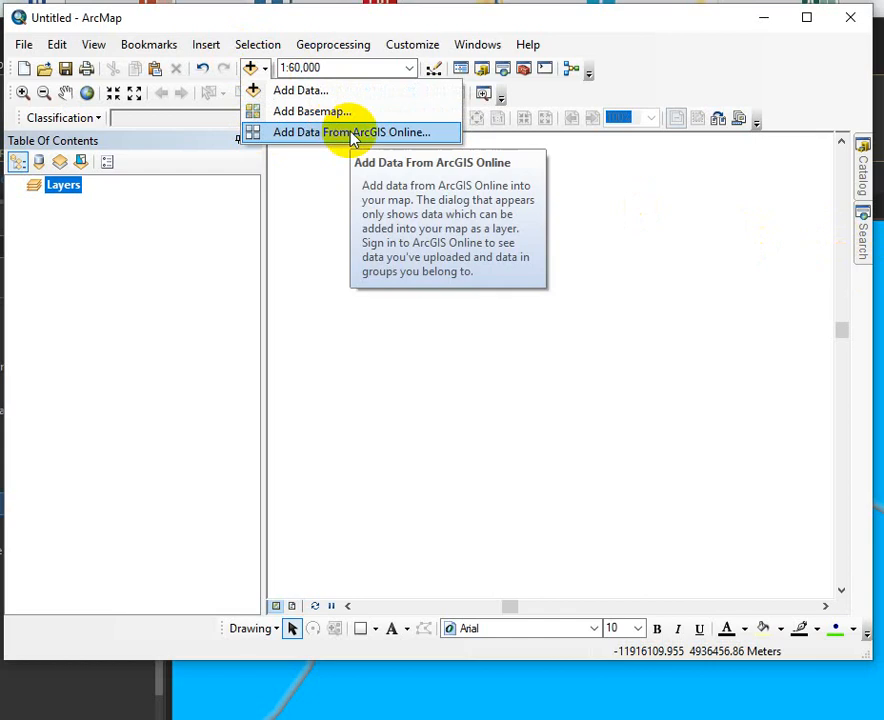
Add the USA NAIP Imagery: Natural Color layer to the map from ArcGIS Online.
click(357, 133)
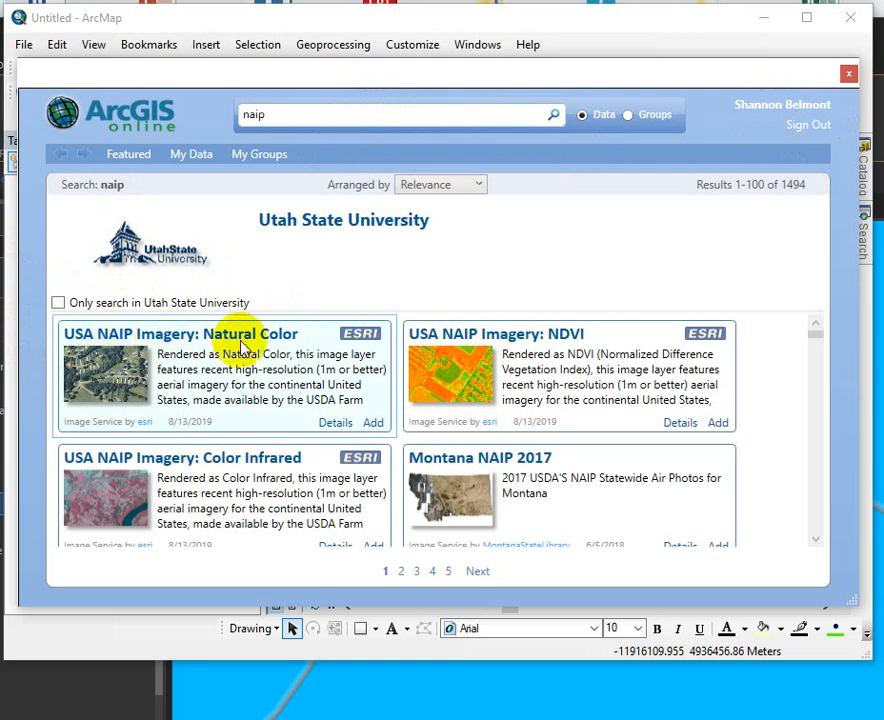
click(376, 423)
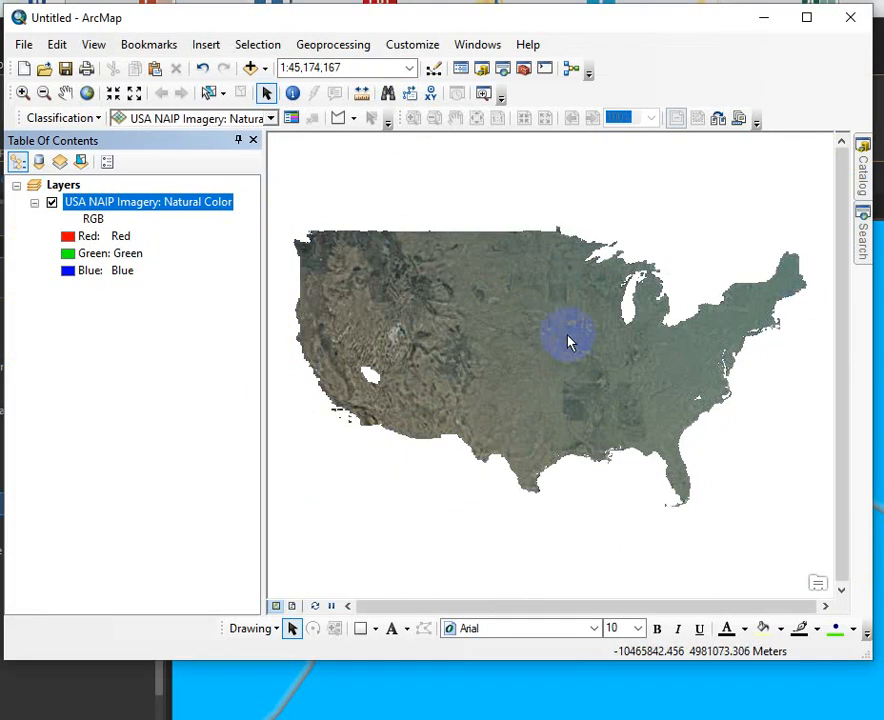
Draw a rectangle graphic covering most of the river area at 1:80,000 scale.
scroll(568, 343, up, 5)
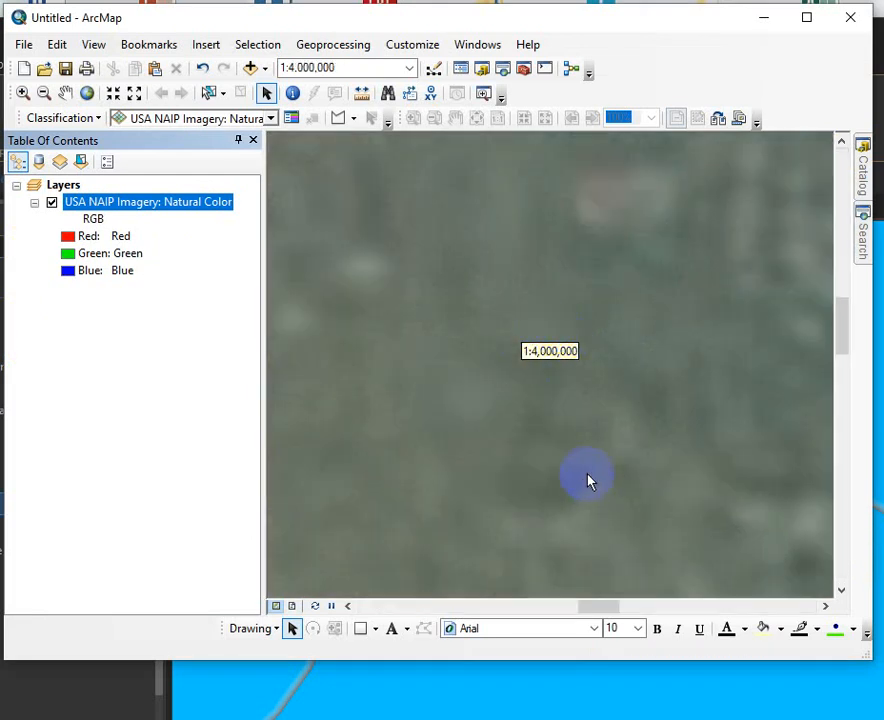
scroll(338, 317, up, 3)
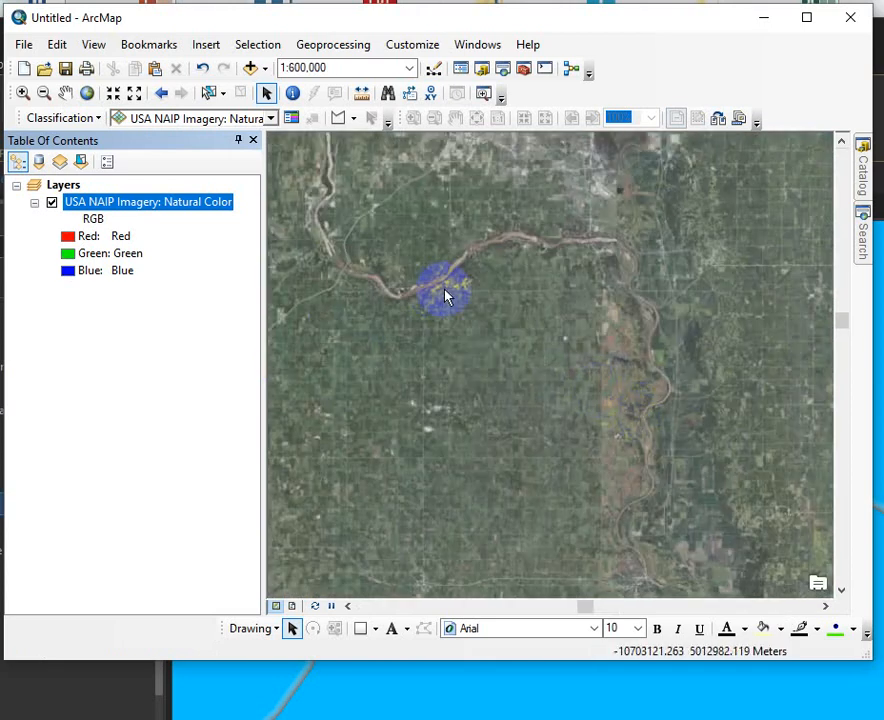
scroll(447, 295, up, 5)
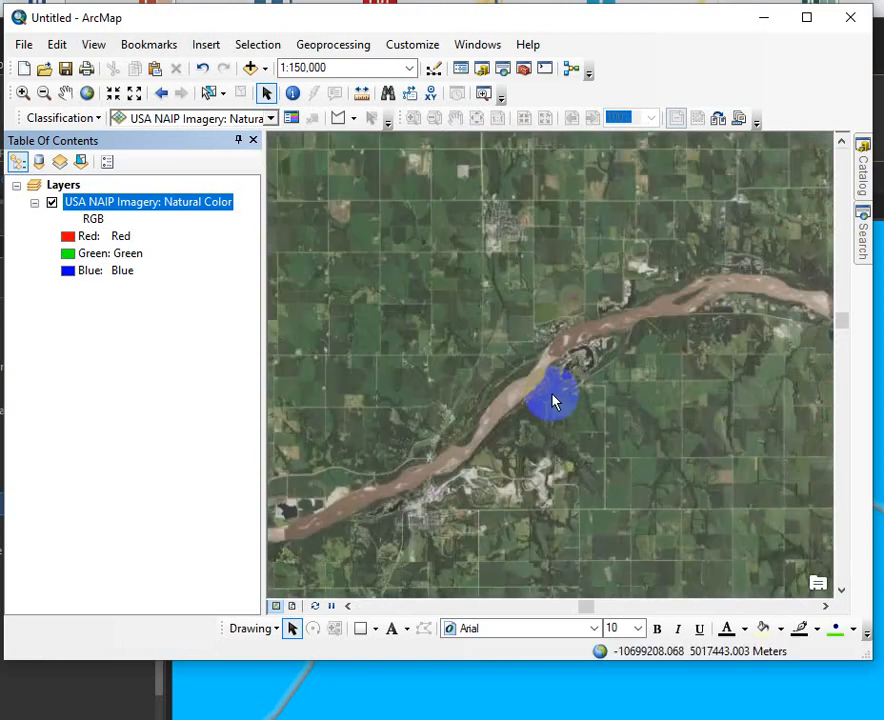
scroll(556, 401, up, 3)
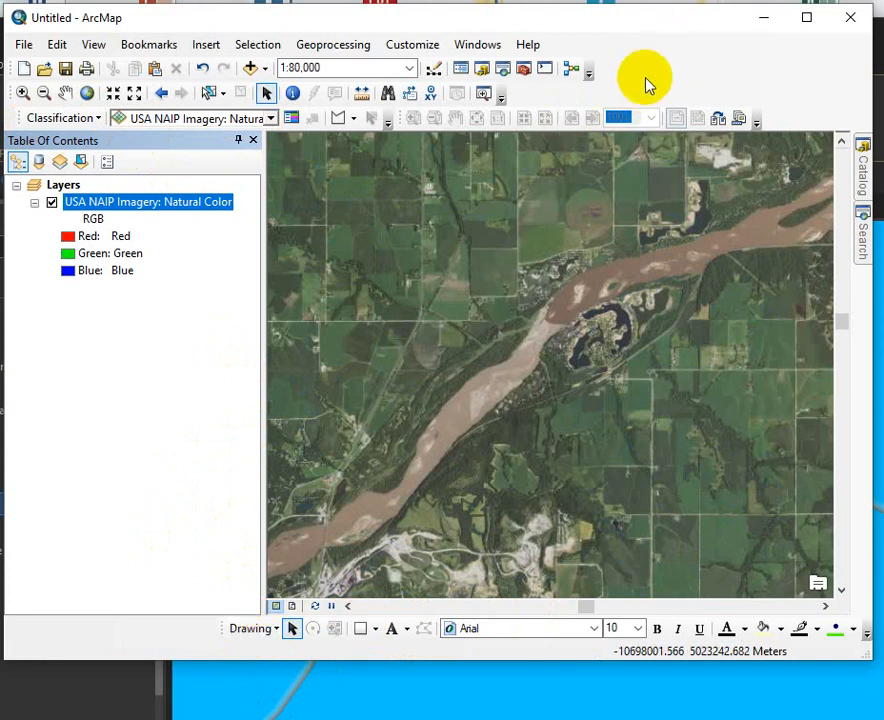
right_click(669, 66)
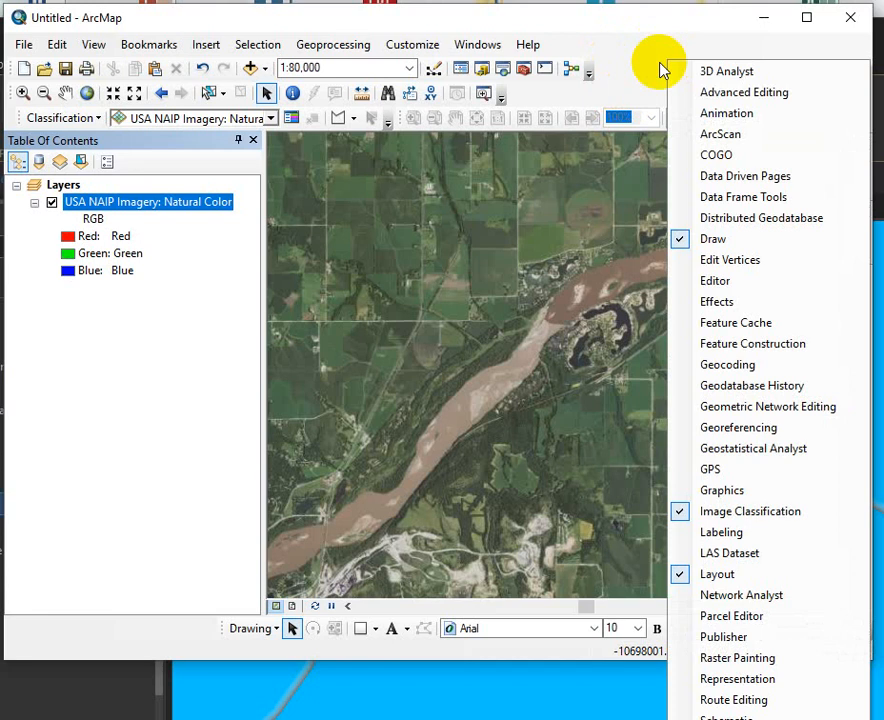
click(365, 629)
click(364, 630)
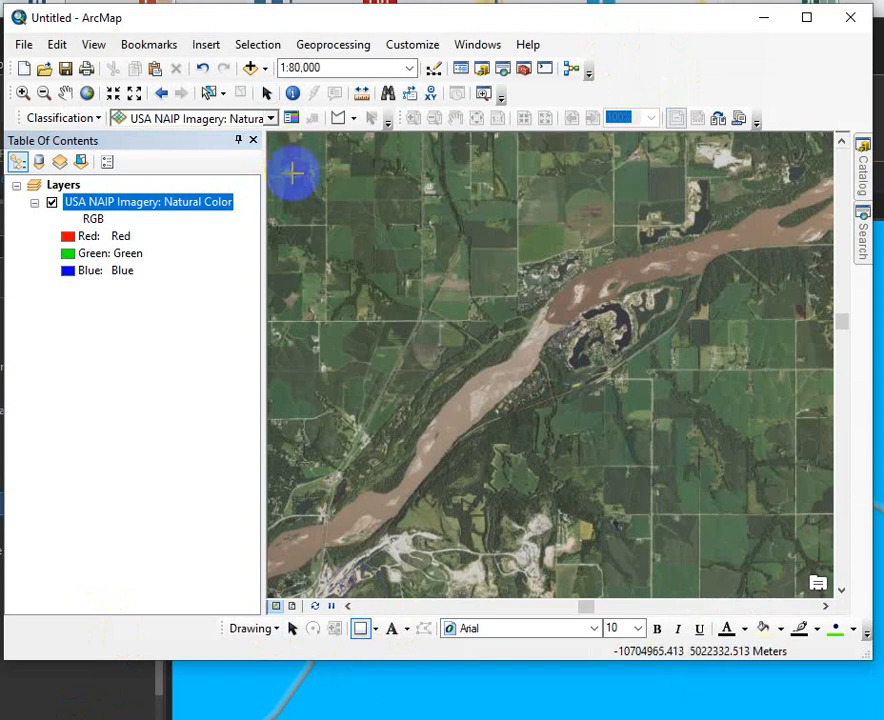
drag(293, 160, 782, 570)
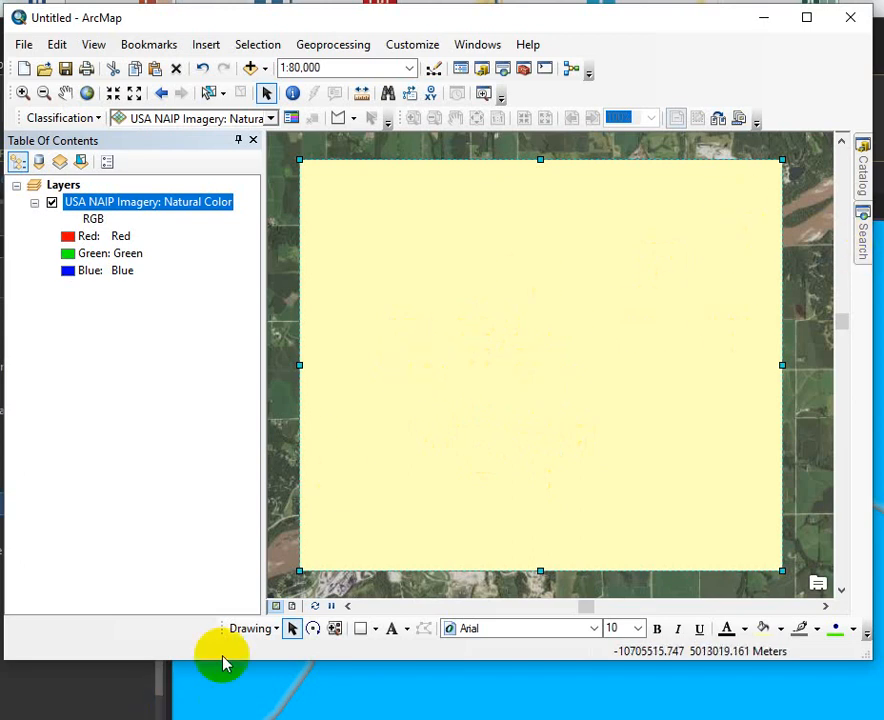
Convert the rectangle graphic to polygon features, deleting graphics after conversion, and add the output to the map as a layer.
click(277, 629)
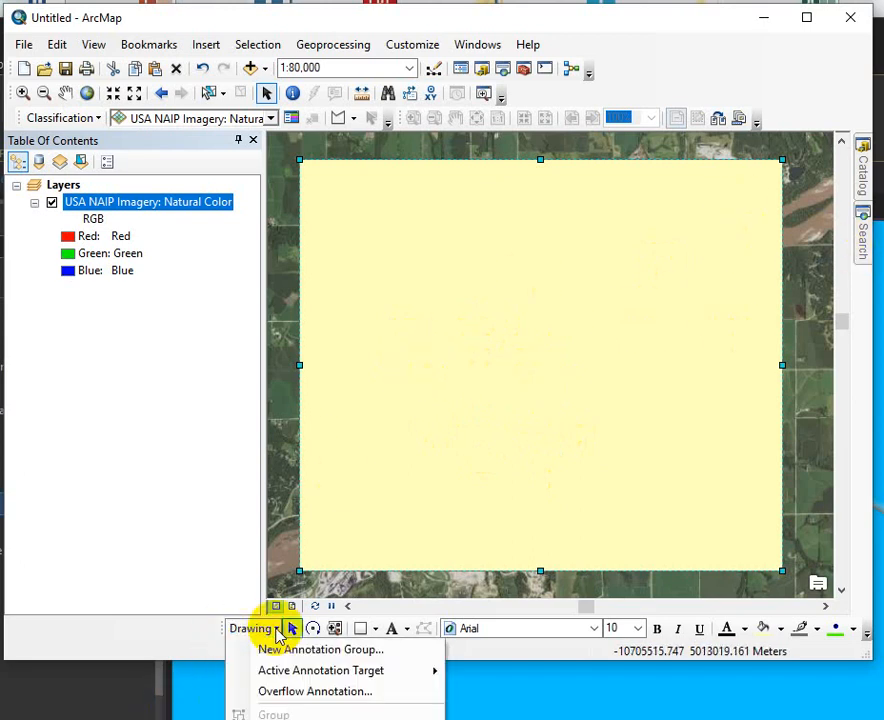
click(566, 710)
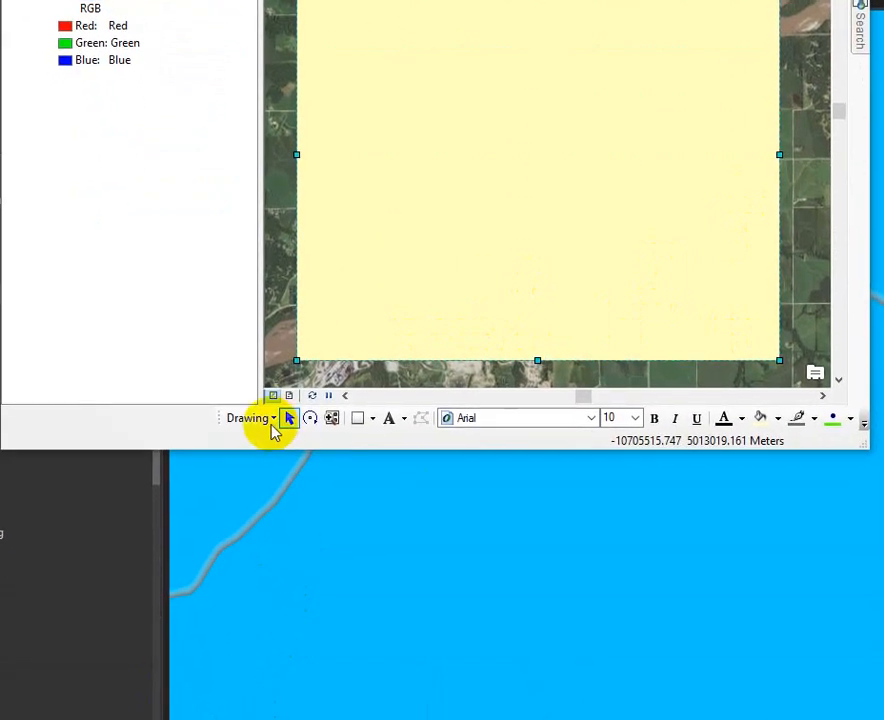
click(272, 419)
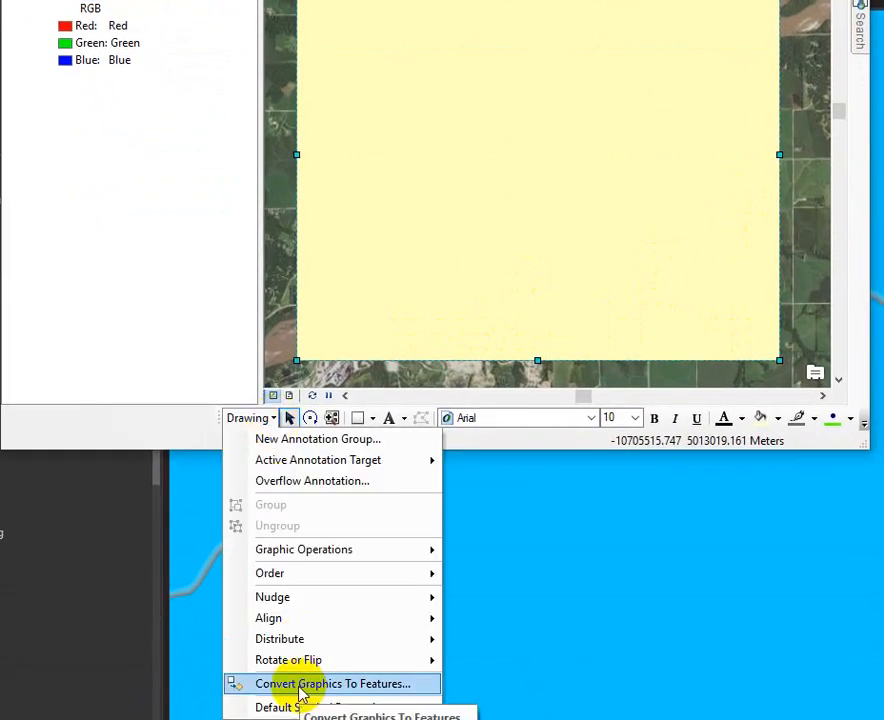
click(369, 687)
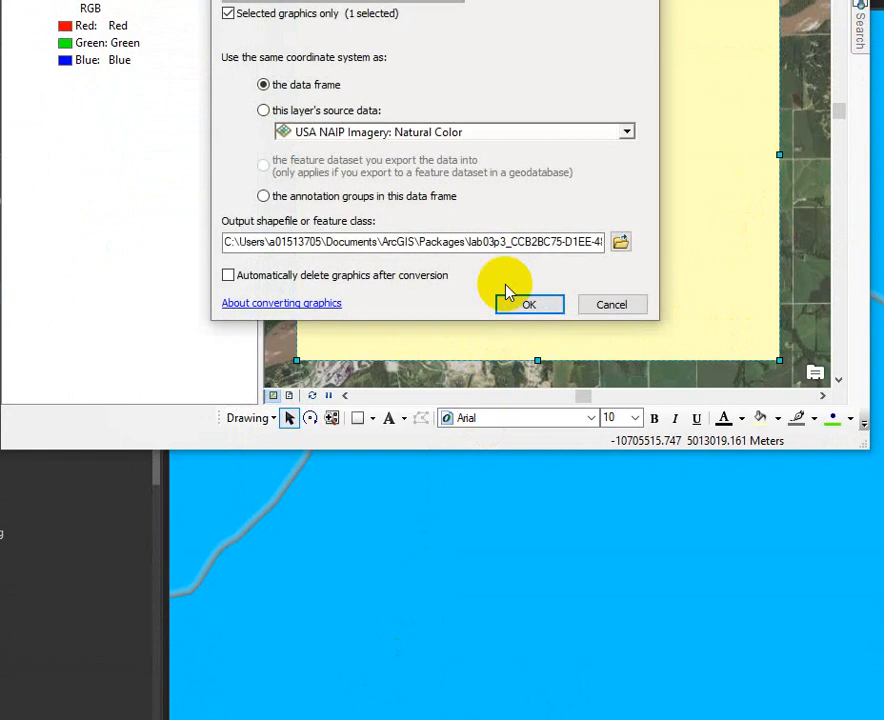
drag(477, 0, 484, 108)
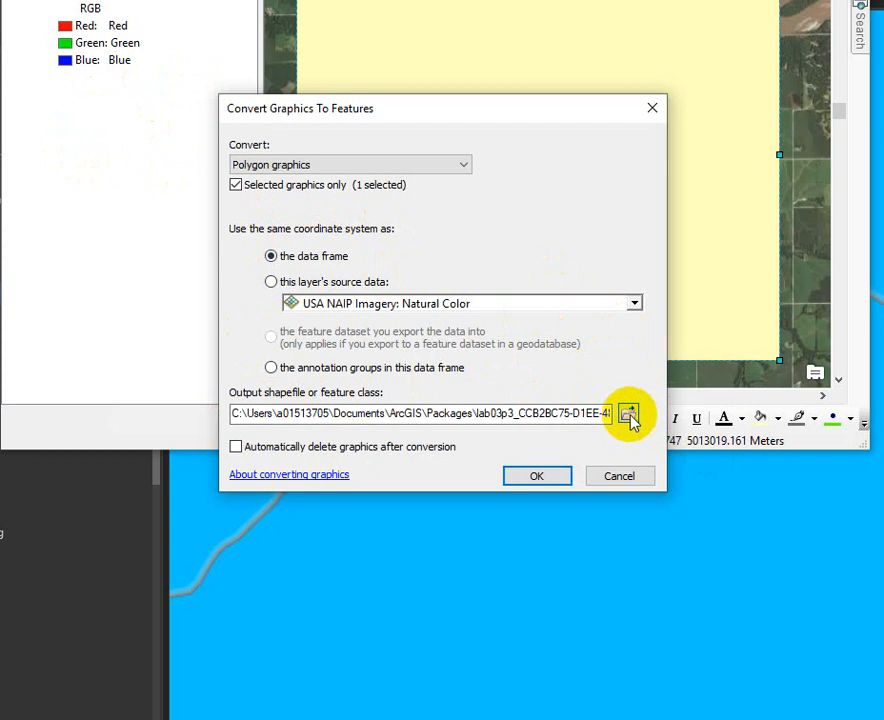
click(235, 447)
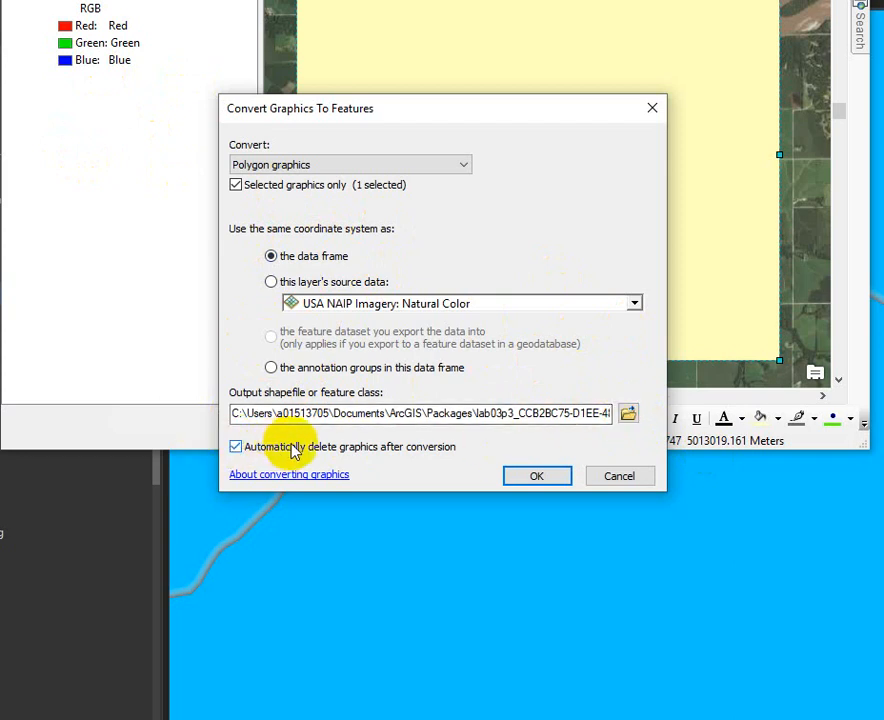
click(552, 481)
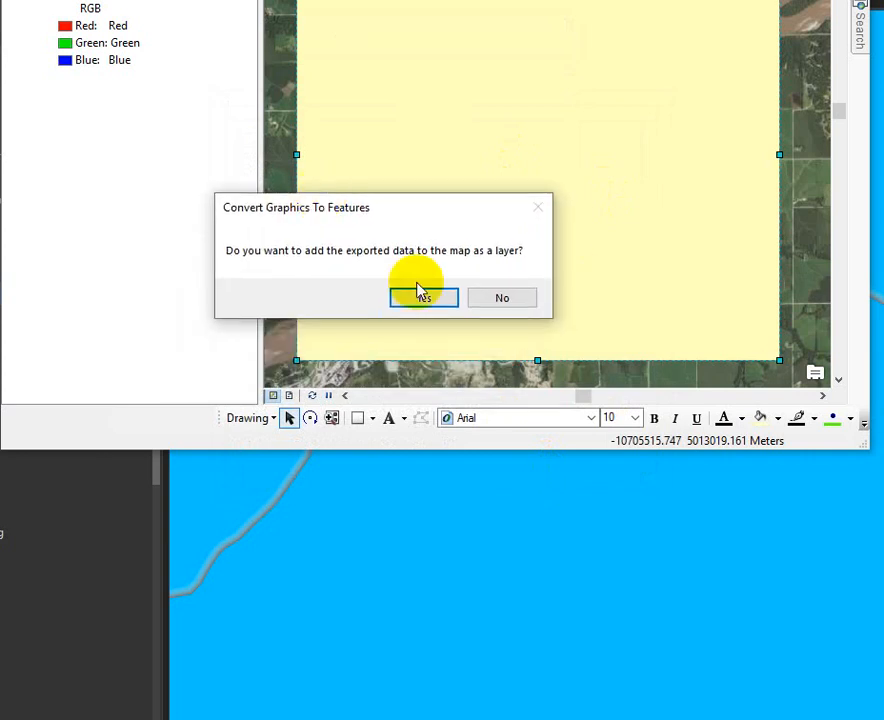
click(425, 298)
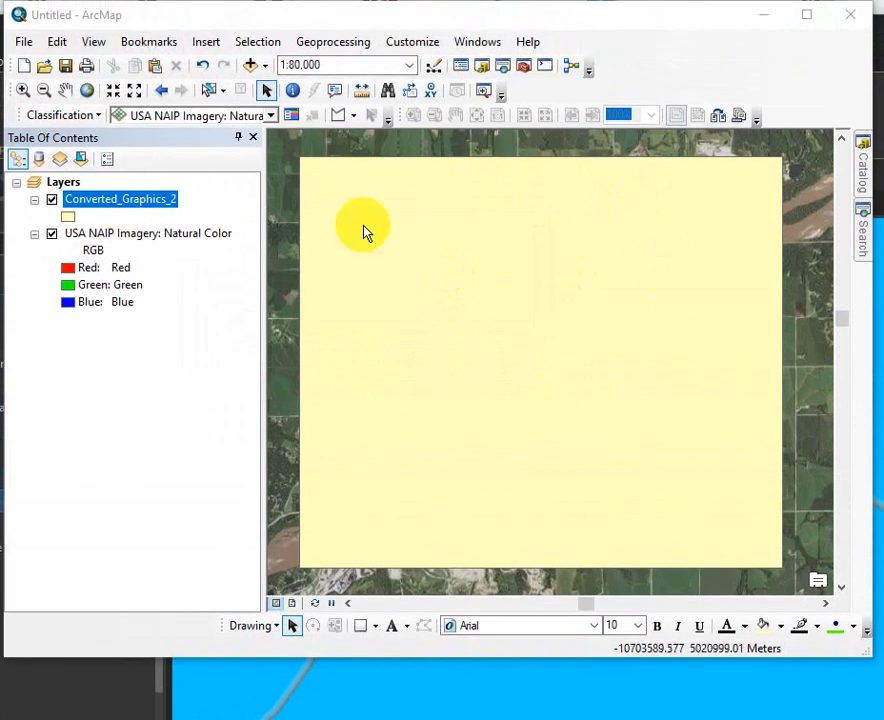
Open the Converted_Graphics_2 layer properties to examine its source and extent, then close them.
right_click(93, 202)
click(176, 598)
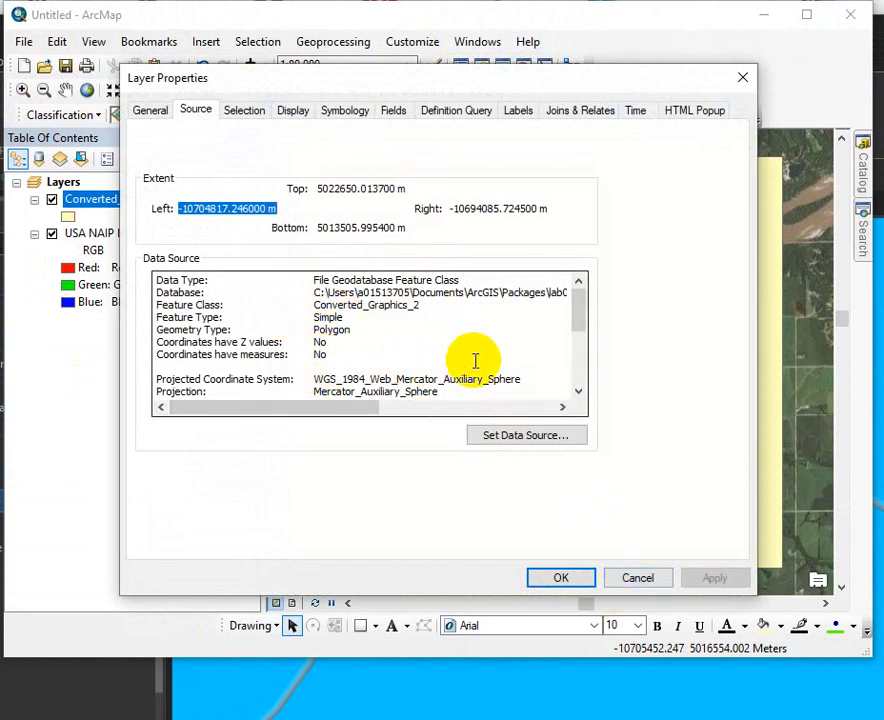
click(640, 578)
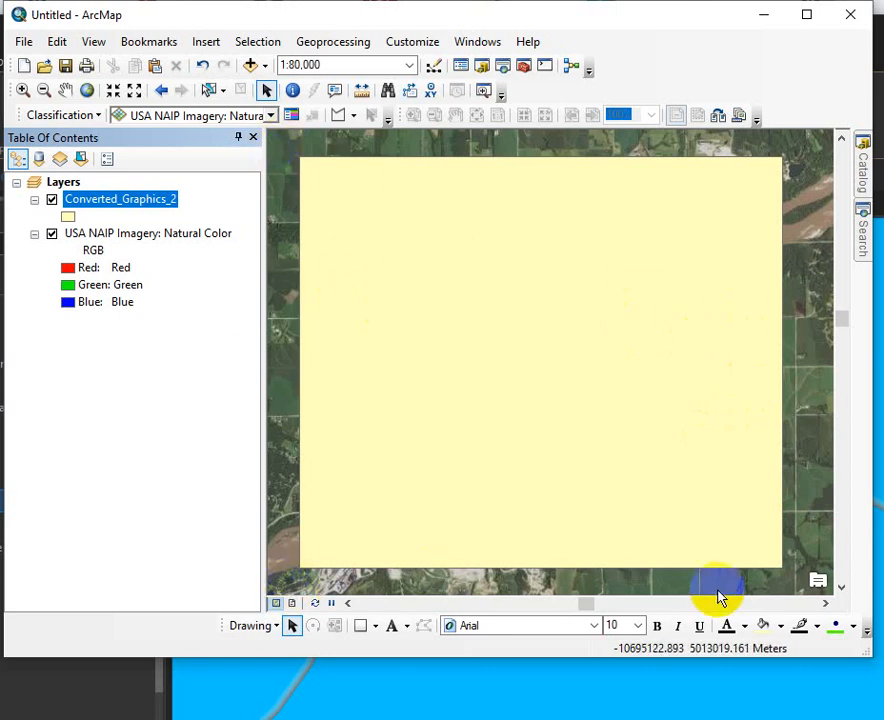
Run Extract by Mask on USA NAIP Imagery: Natural Color using Converted_Graphics_2 as the mask.
click(859, 242)
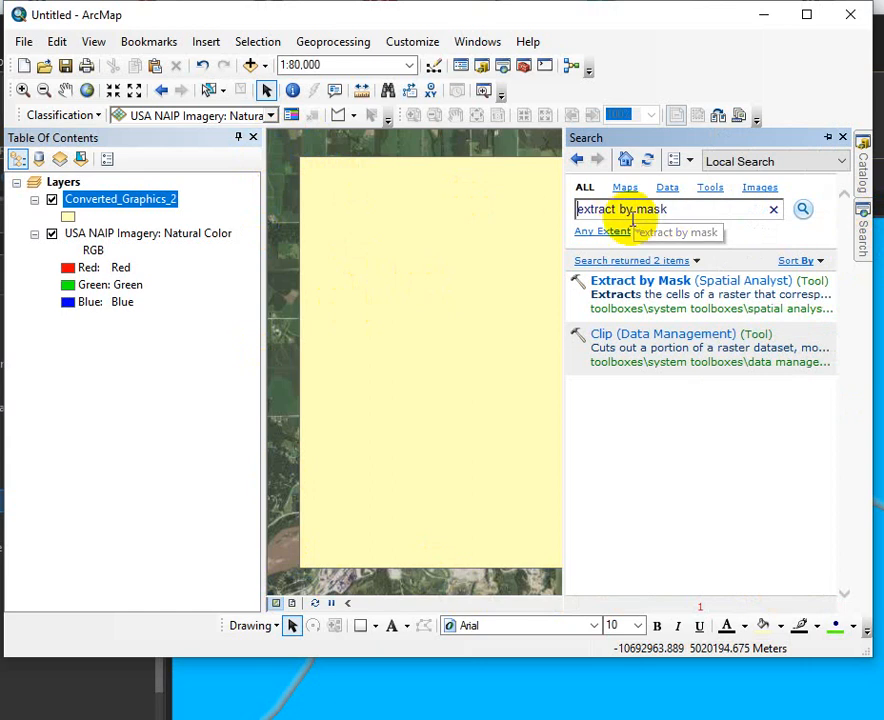
click(652, 281)
drag(722, 314, 340, 258)
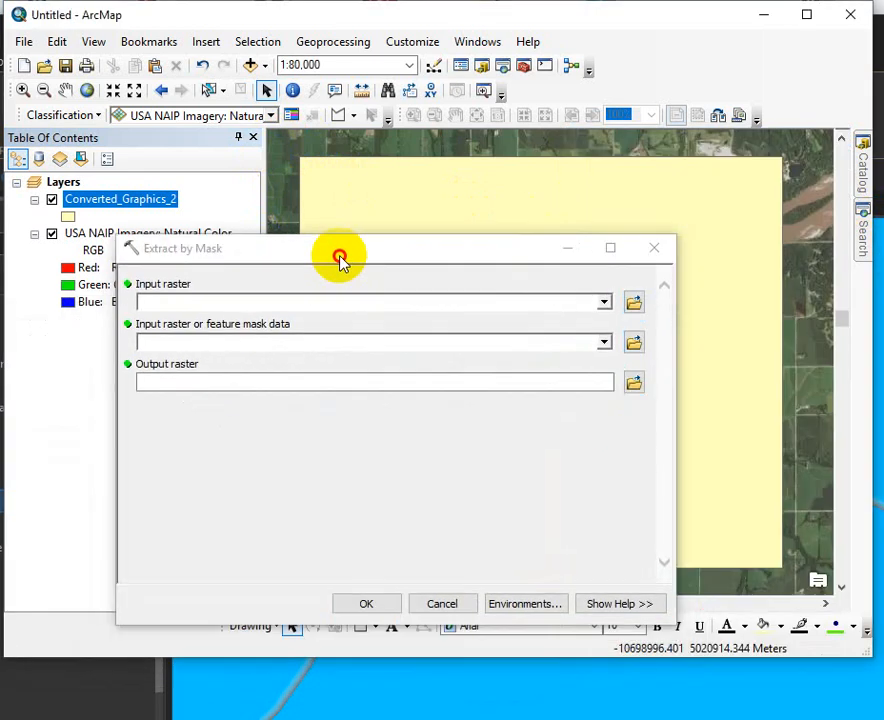
click(604, 301)
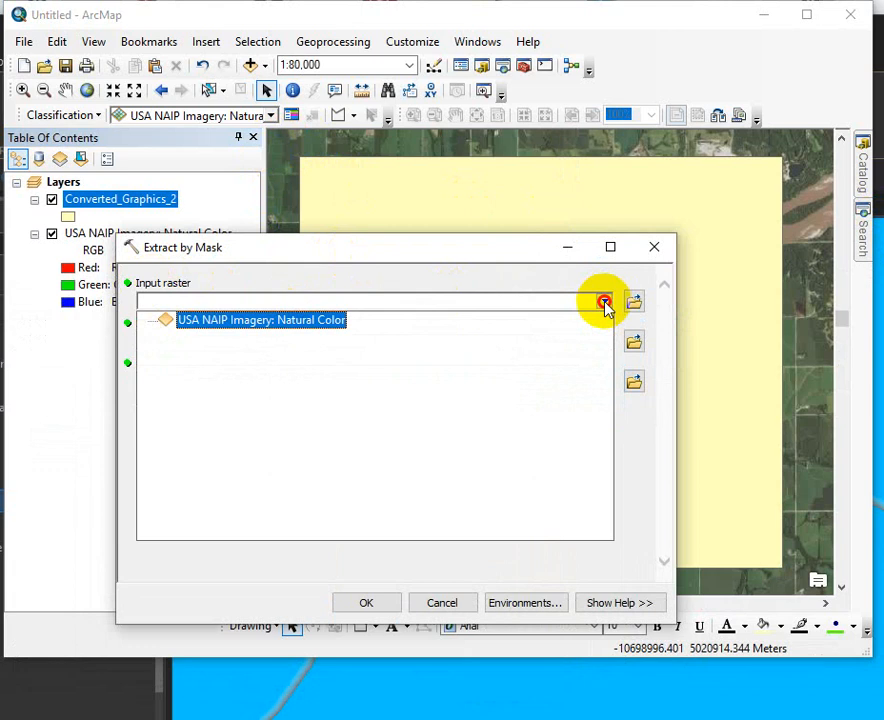
click(210, 325)
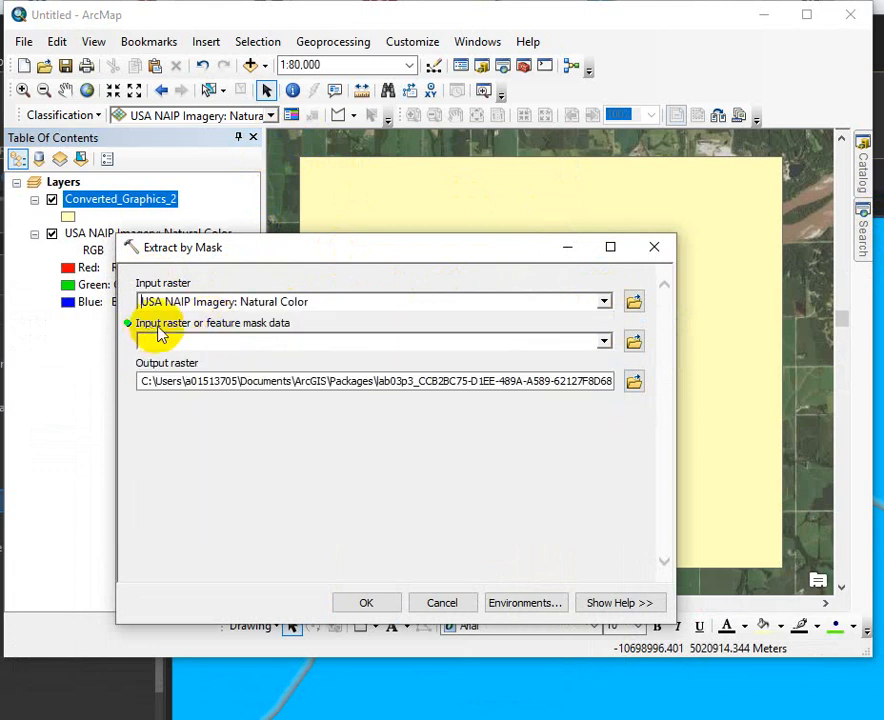
click(603, 343)
click(208, 362)
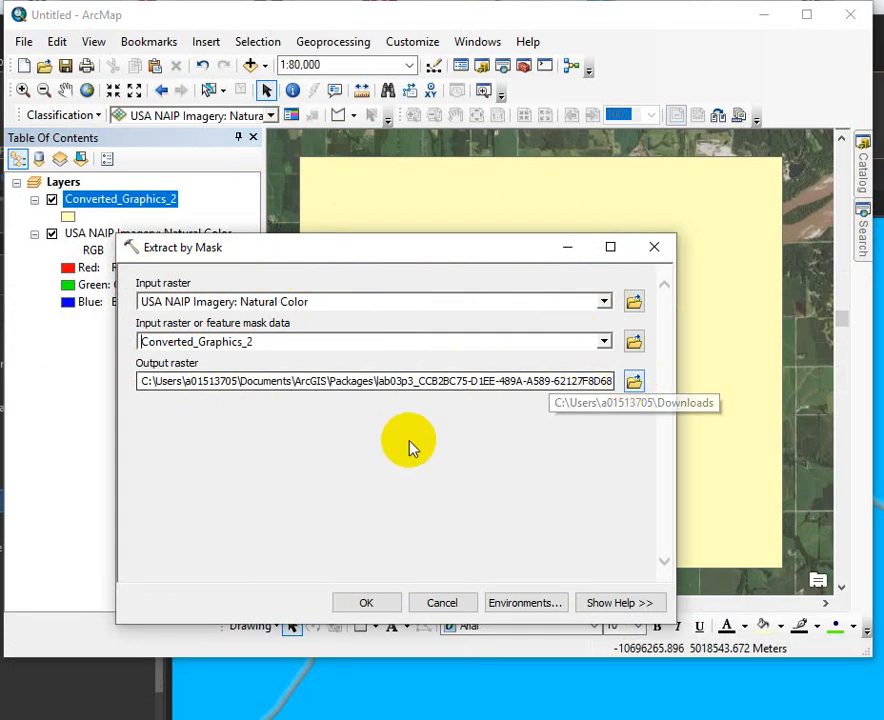
click(366, 603)
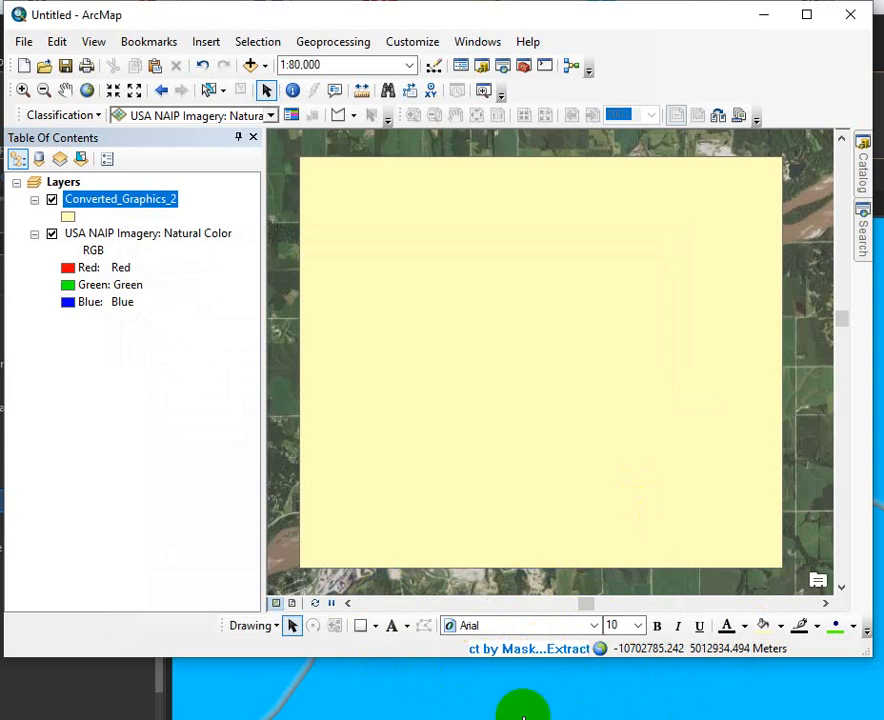
Open the geoprocessing Results window and expand the Extract by Mask run's messages.
click(352, 42)
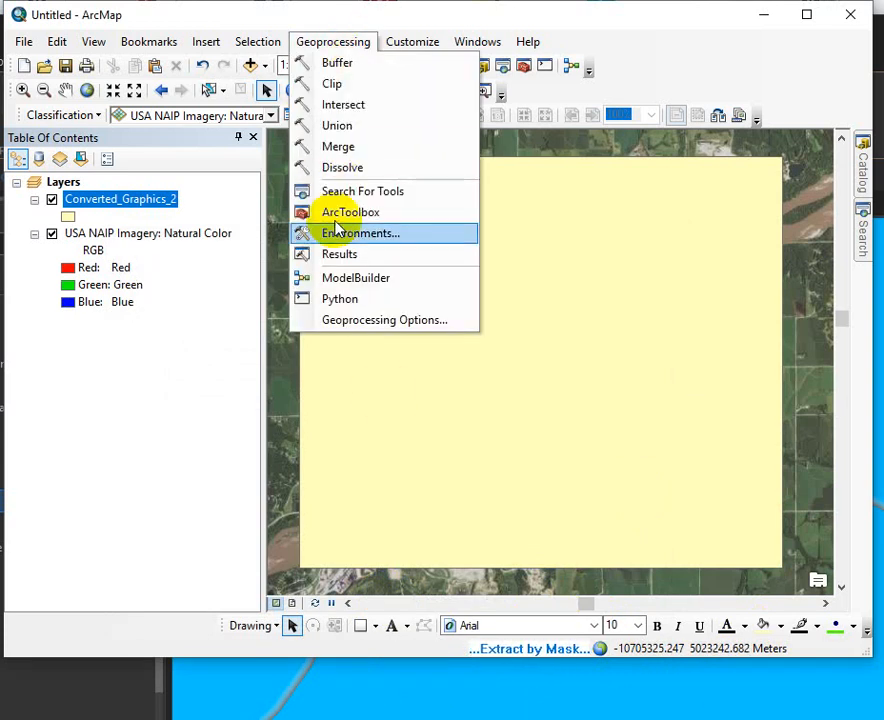
click(338, 256)
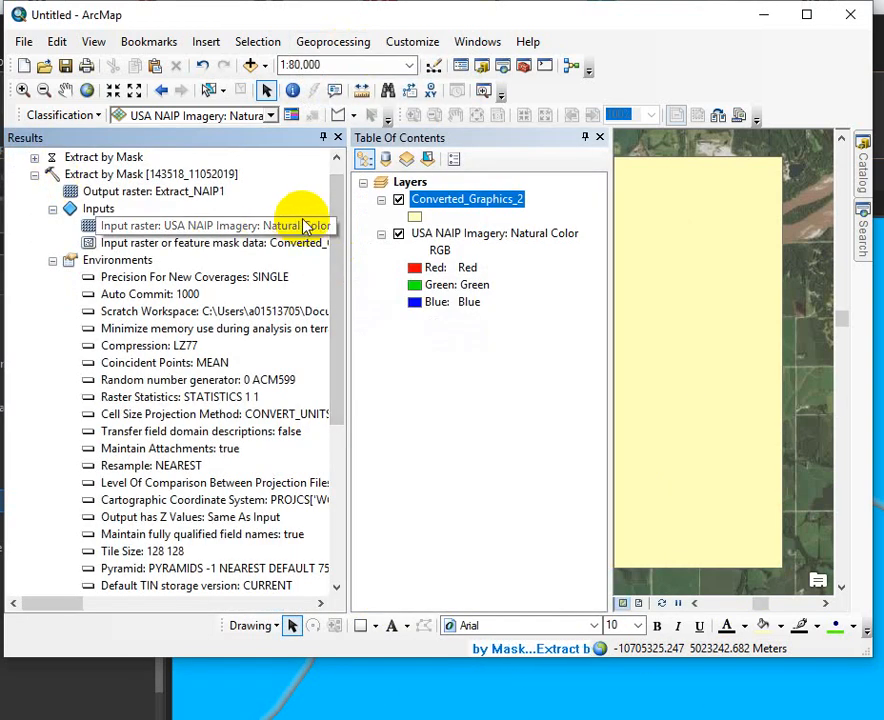
drag(338, 218, 338, 203)
click(34, 191)
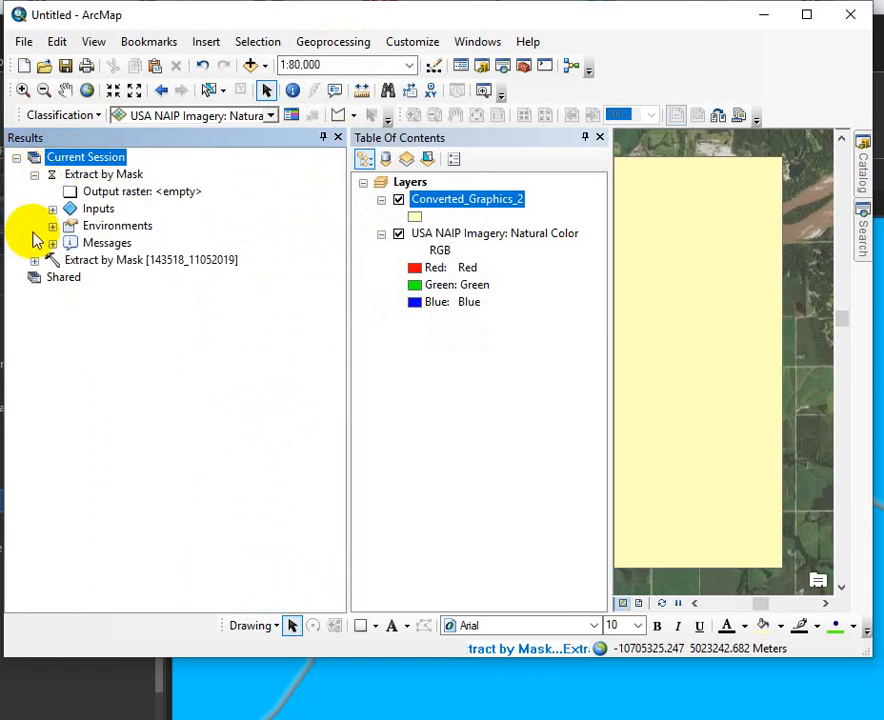
click(52, 243)
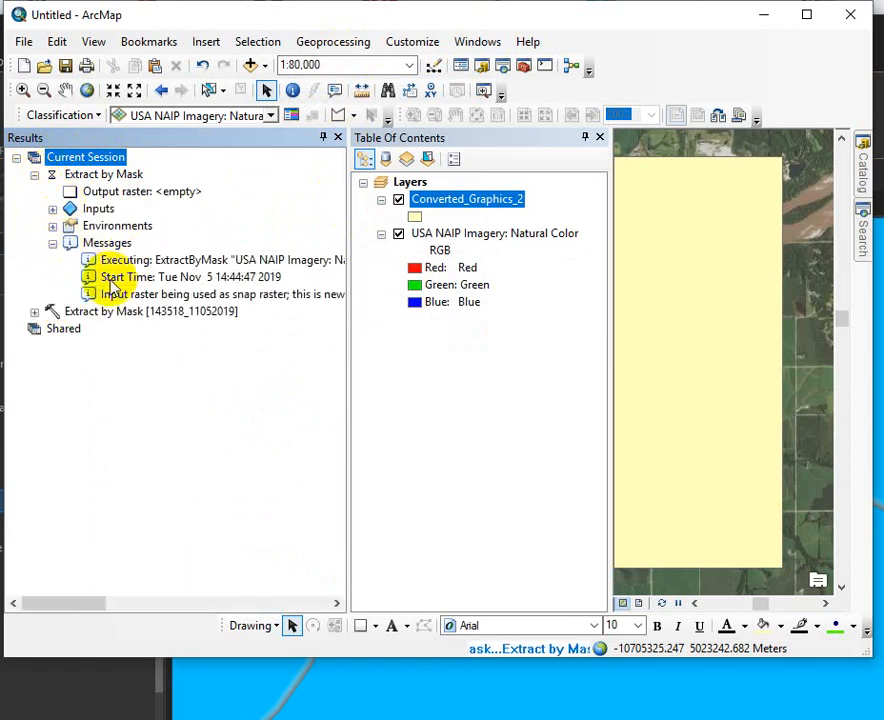